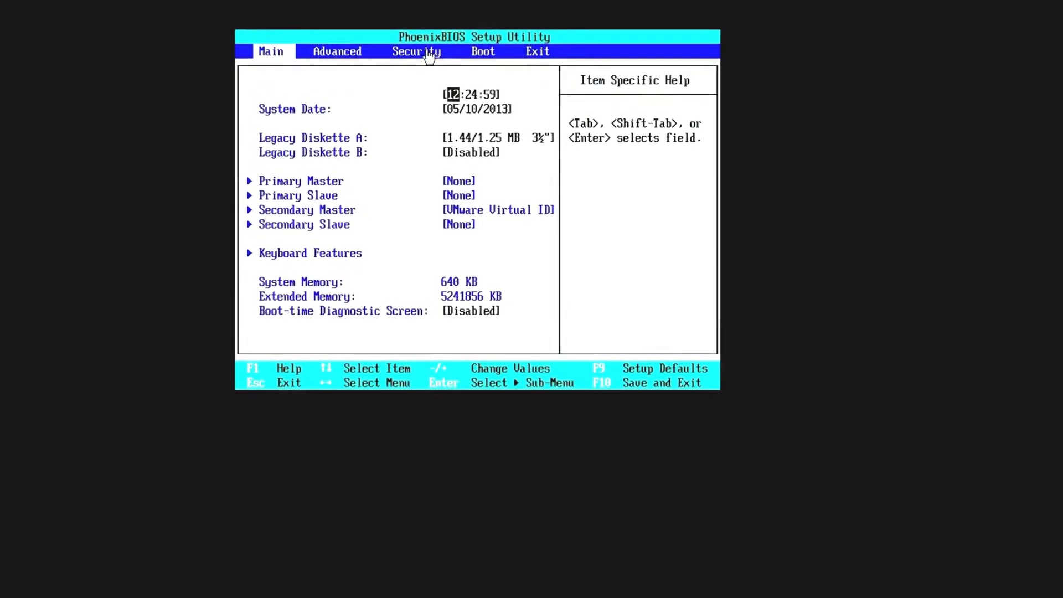
- Look through the BIOS setup pages, from the main system settings to the advanced and boot settings
key("Right")
key("Left")
key("Right")
key("Right")
key("Right")
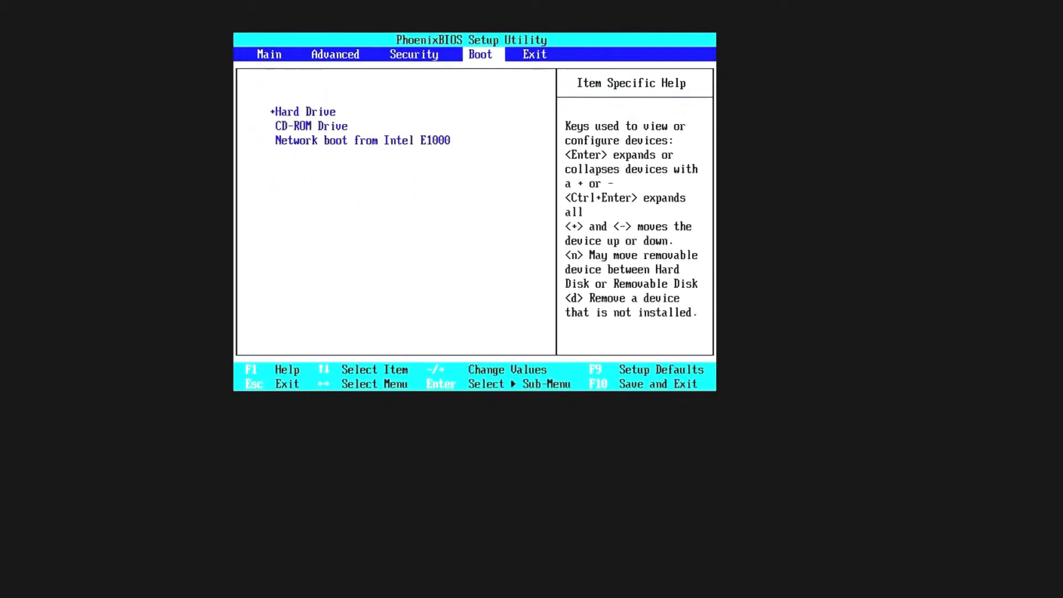
key("Left")
key("Left")
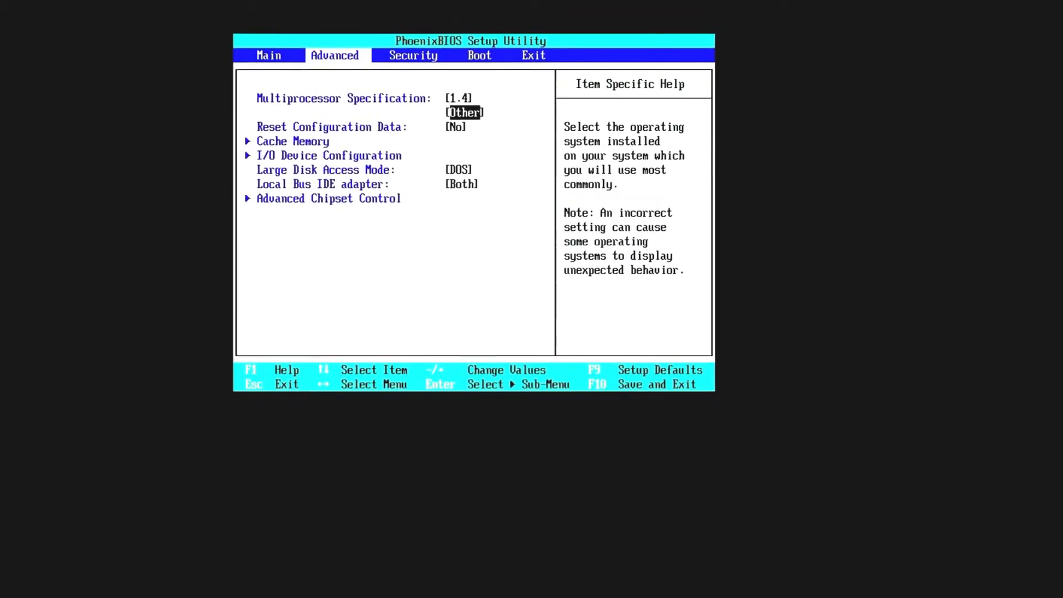
key("Up")
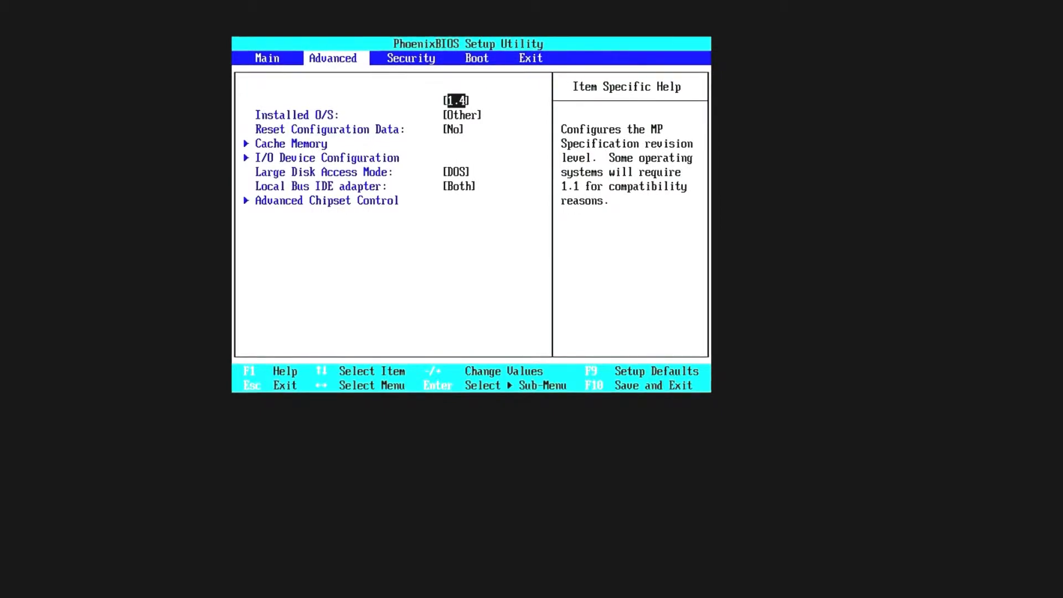
key("Left")
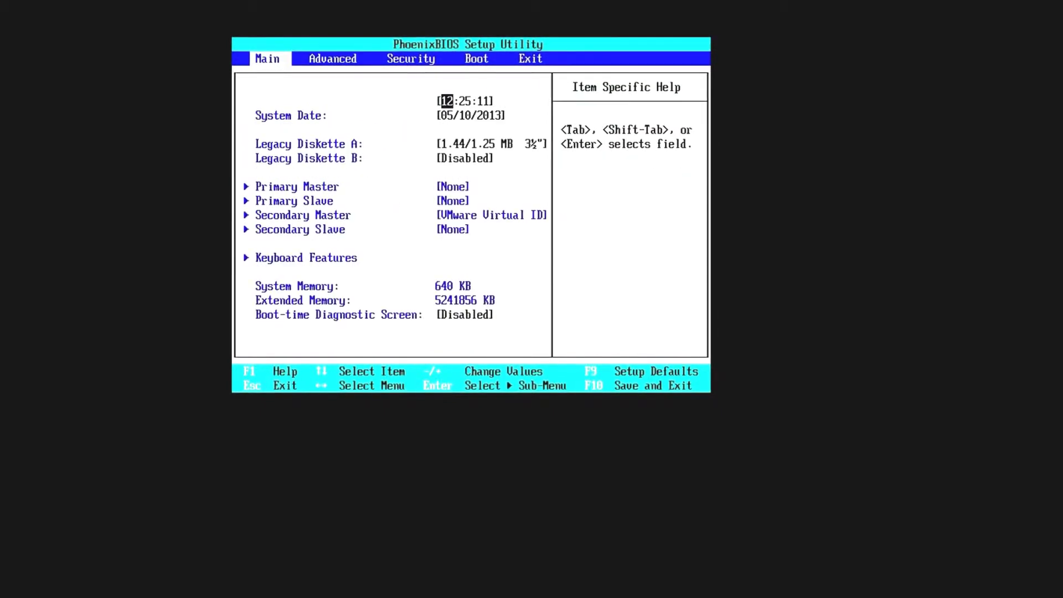
- Review the devices in the BIOS boot order, including the removable devices, hard drive, CD-ROM drive and network boot
key("Right")
key("Right")
key("Right")
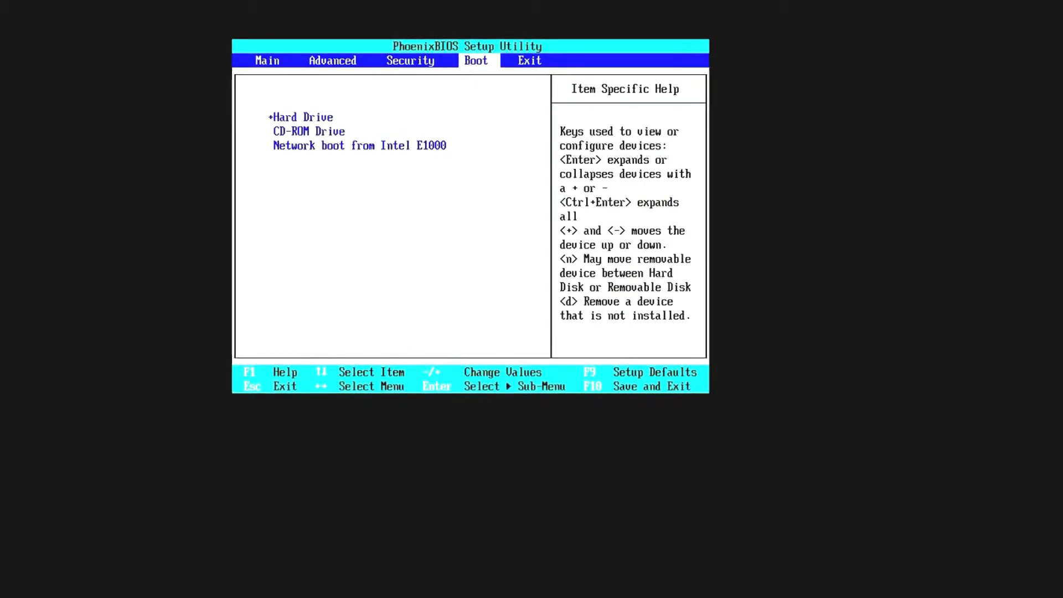
key("Down")
key("Down")
key("Down")
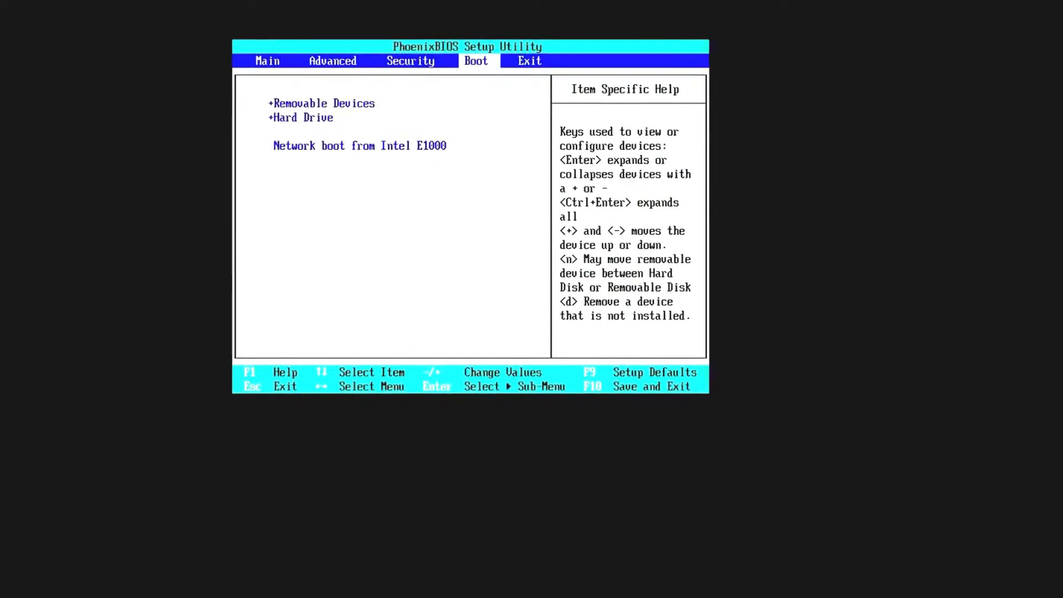
key("Up")
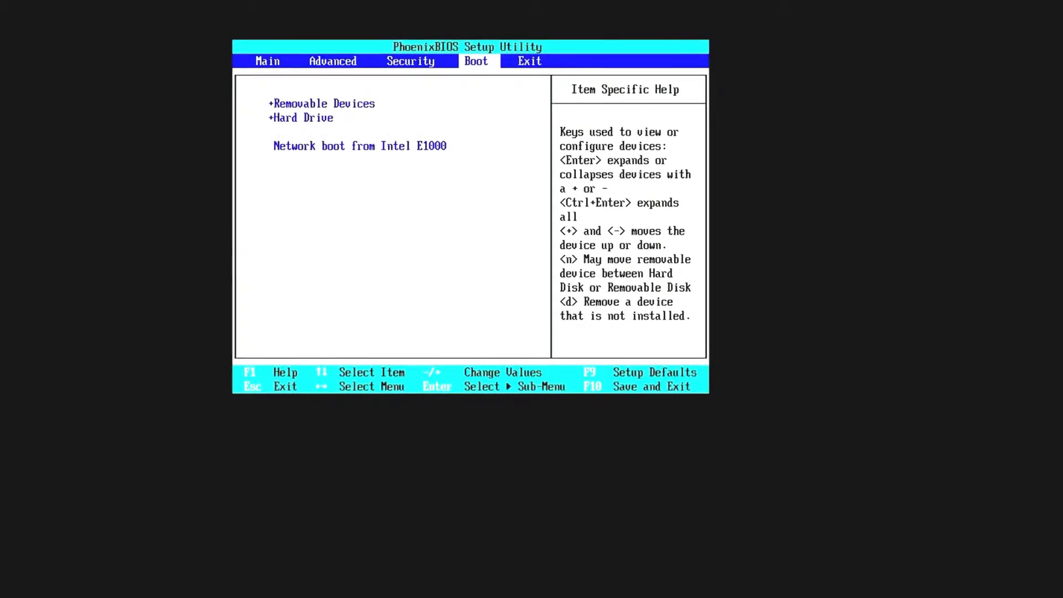
key("Up")
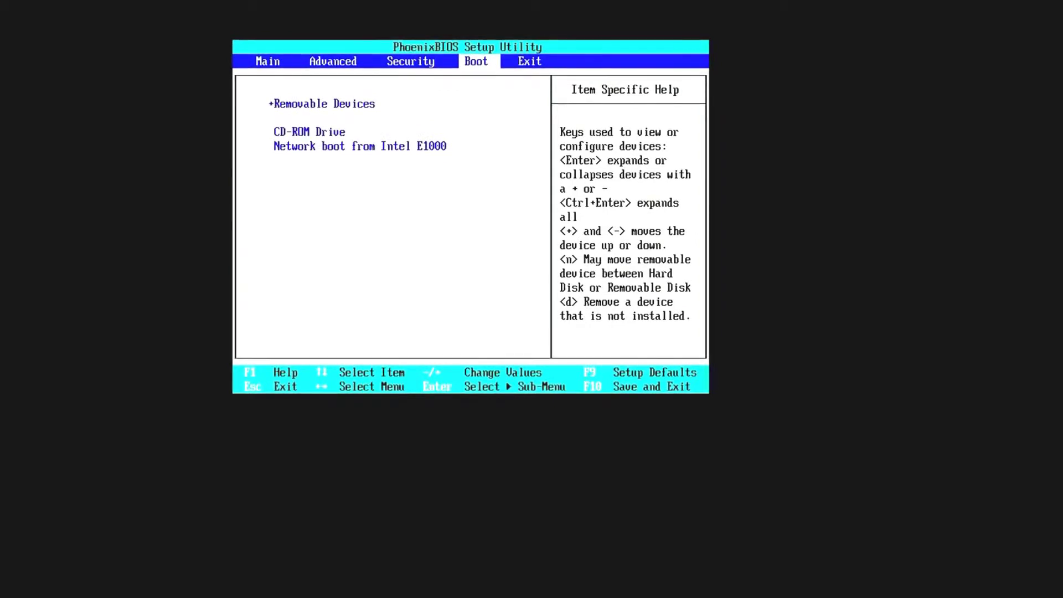
key("Down")
key("Down")
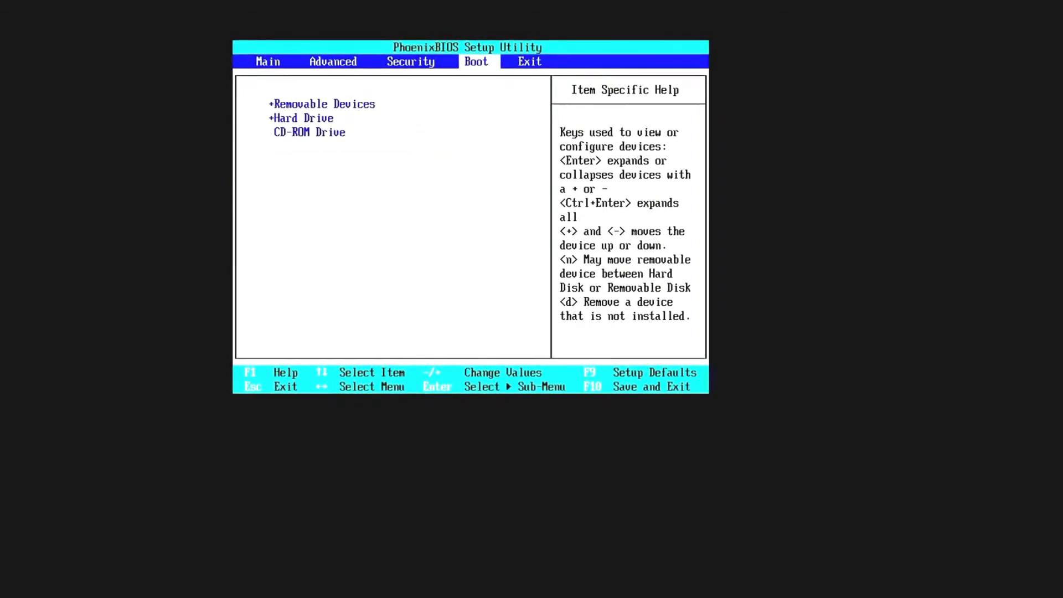
- Move the CD-ROM Drive to first place in the boot order, above Removable Devices and Hard Drive
key("Up")
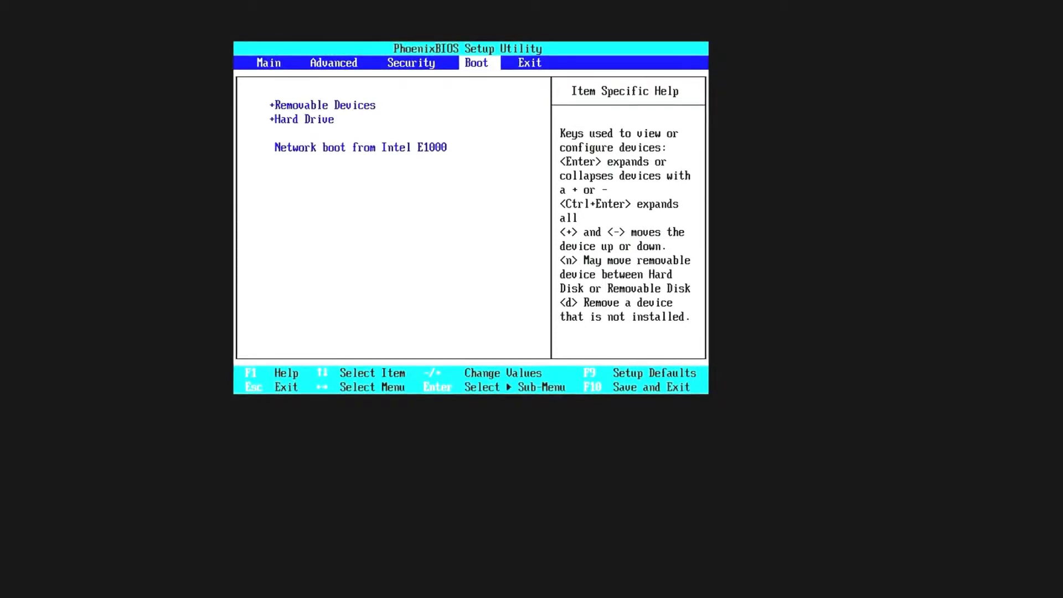
key("plus")
key("plus")
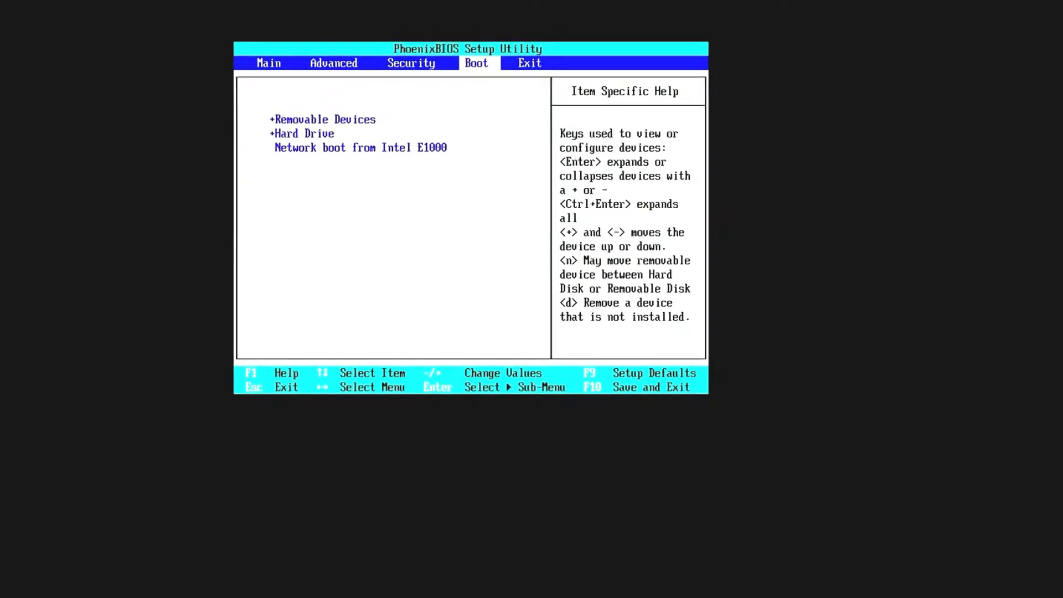
key("Down")
key("Up")
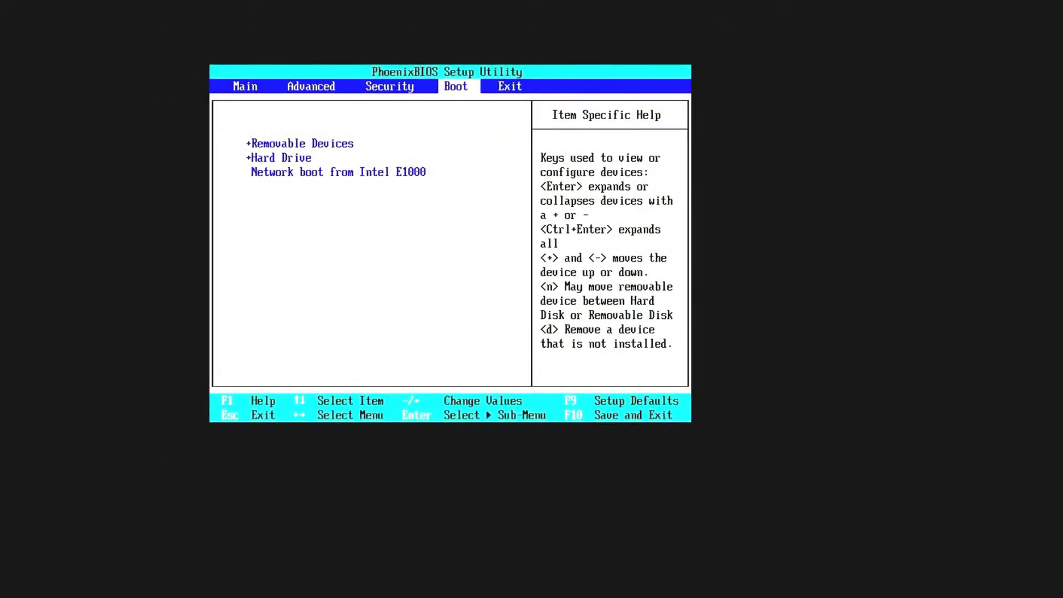
- Exit the BIOS setup saving the configuration changes, and confirm so the machine boots from the Windows 7 disc
key("Right")
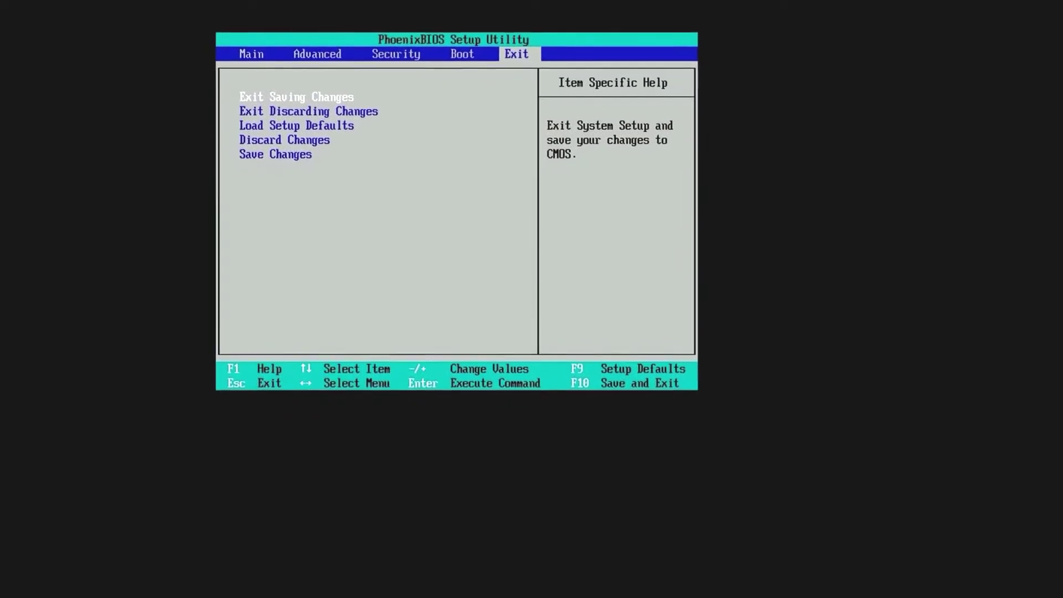
key("Return")
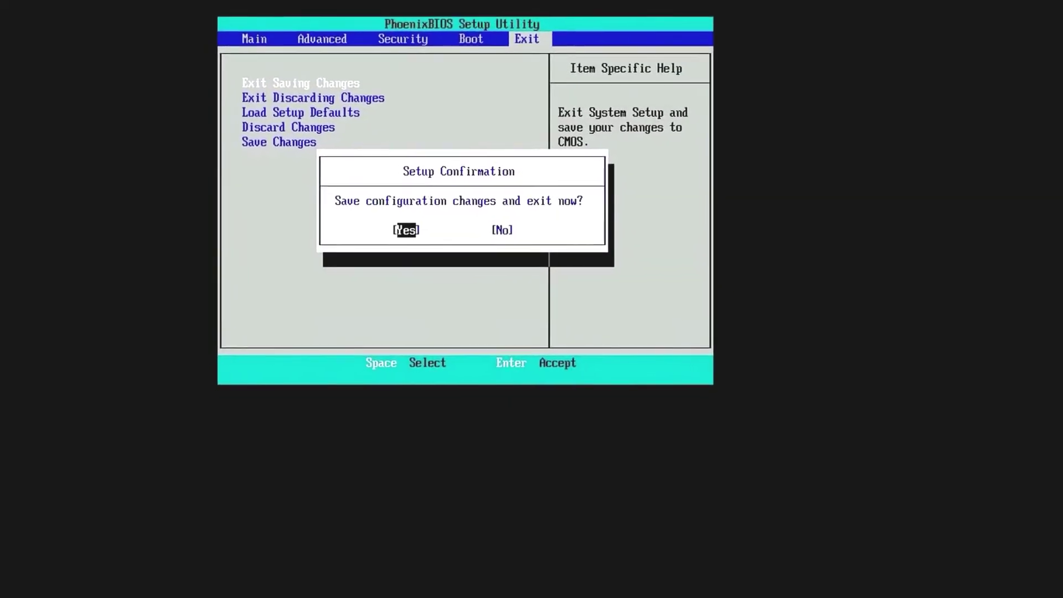
key("Return")
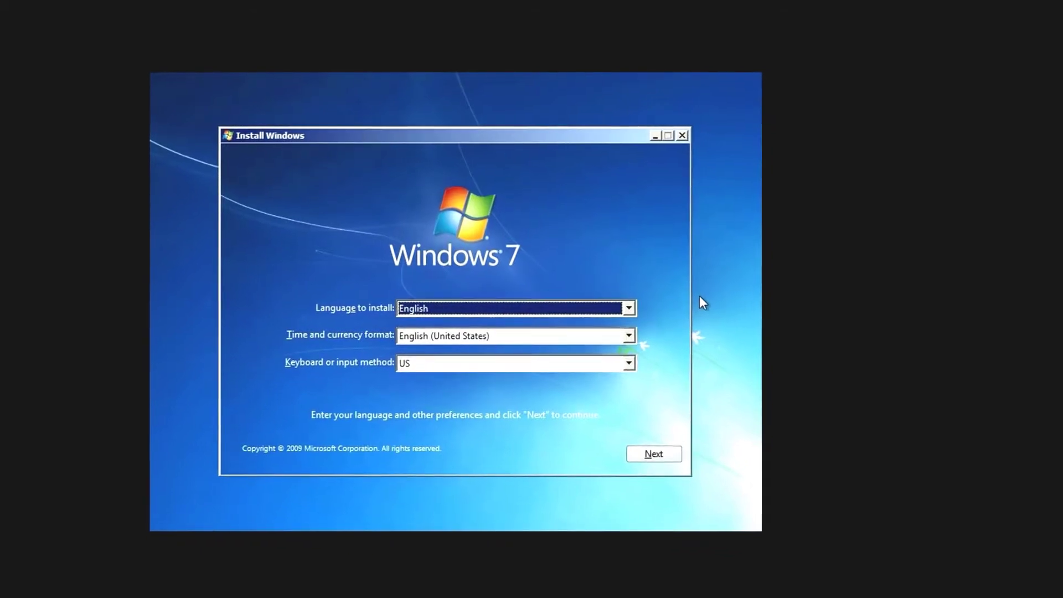
- Check the installation language and browse the available time and currency formats
left_click(527, 302)
left_click(474, 334)
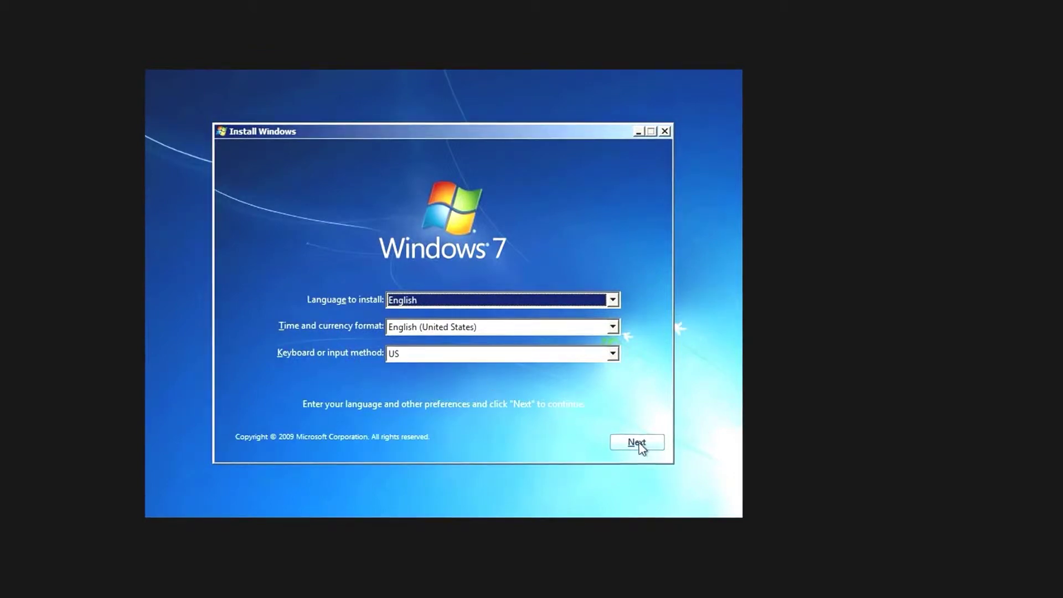
left_click(449, 331)
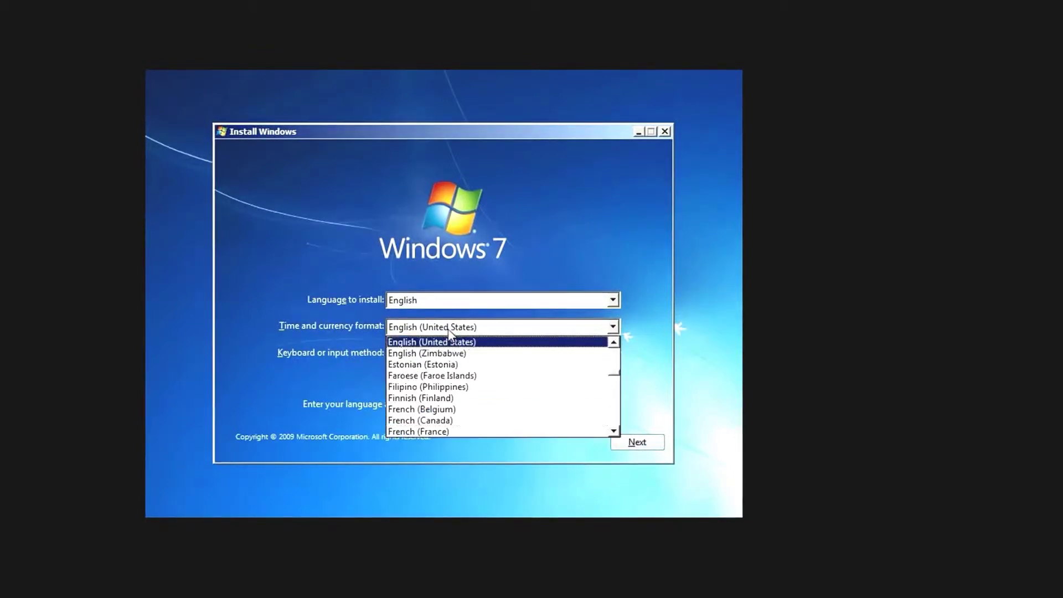
scroll(468, 423, "down", 1)
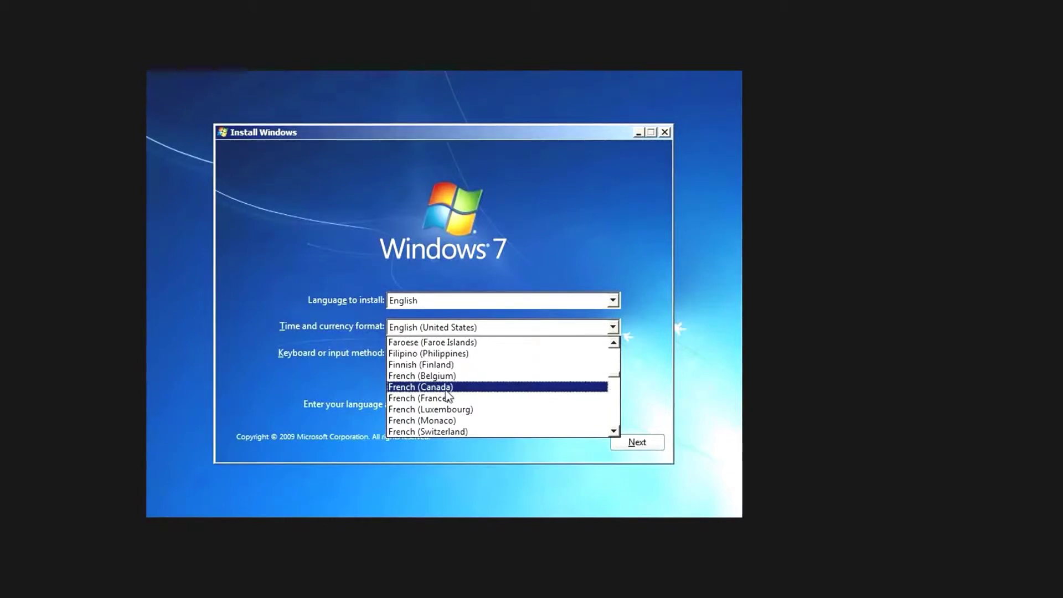
left_click(687, 232)
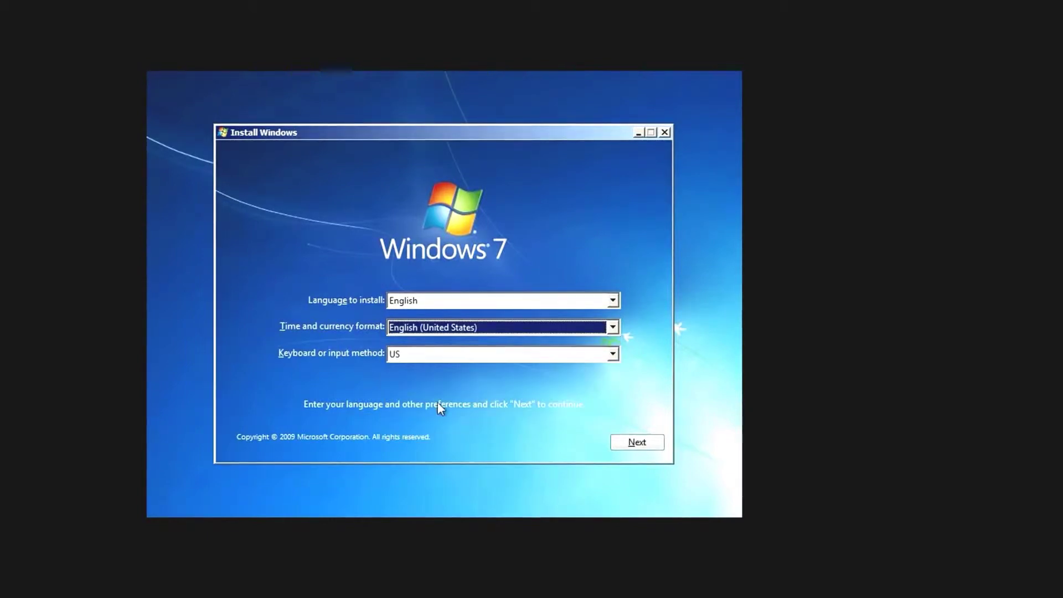
- Set the keyboard or input method to French and continue to the installation start page
left_click(455, 356)
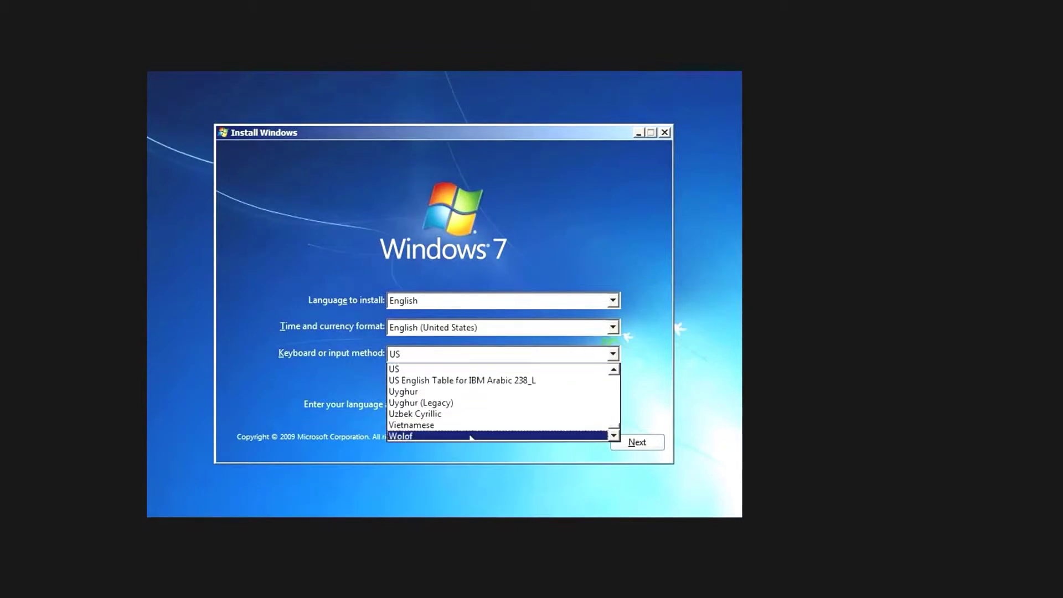
scroll(548, 414, "down", 1)
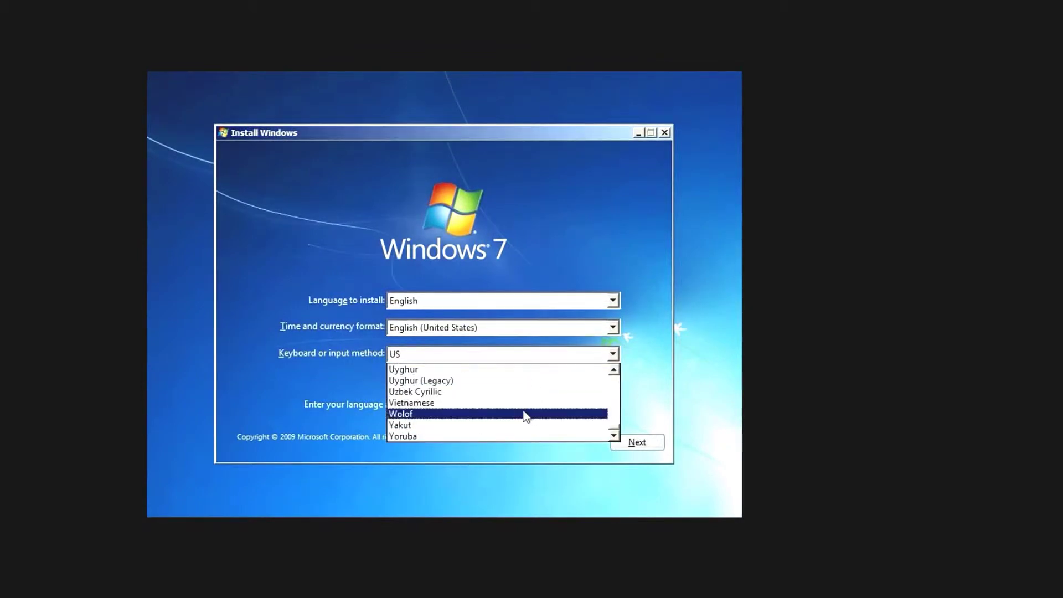
scroll(532, 424, "up", 6)
scroll(534, 421, "up", 10)
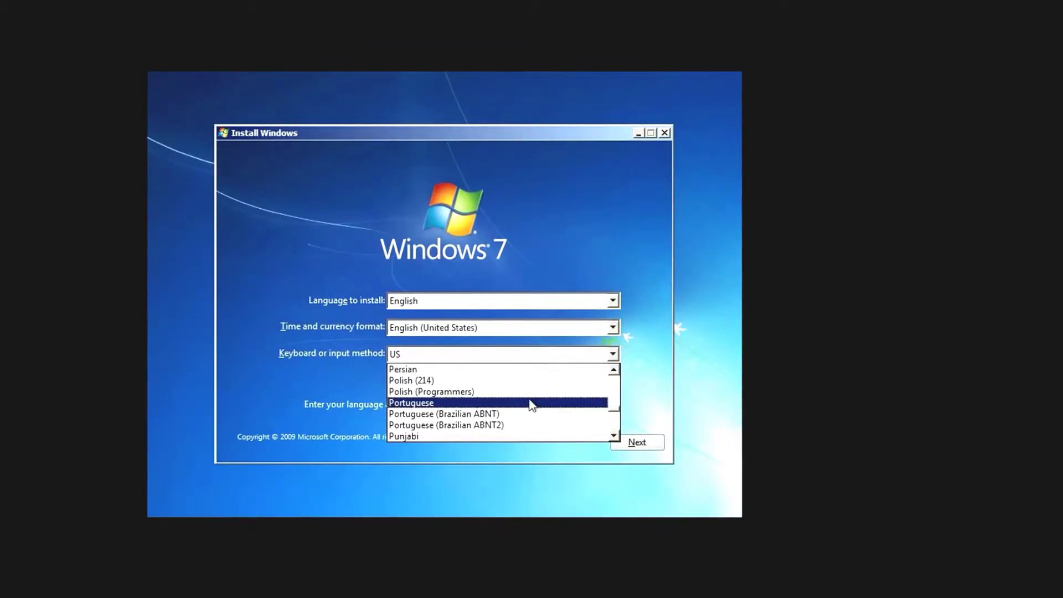
key("f")
key("Down")
key("Down")
key("Up")
key("Up")
key("Down")
scroll(530, 400, "up", 2)
scroll(531, 404, "down", 4)
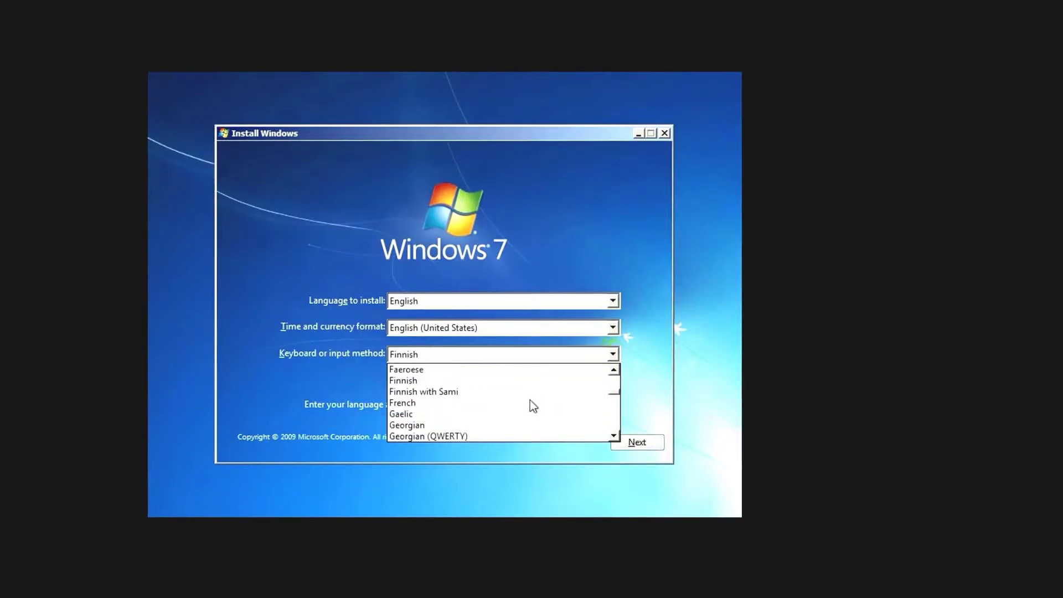
key("Return")
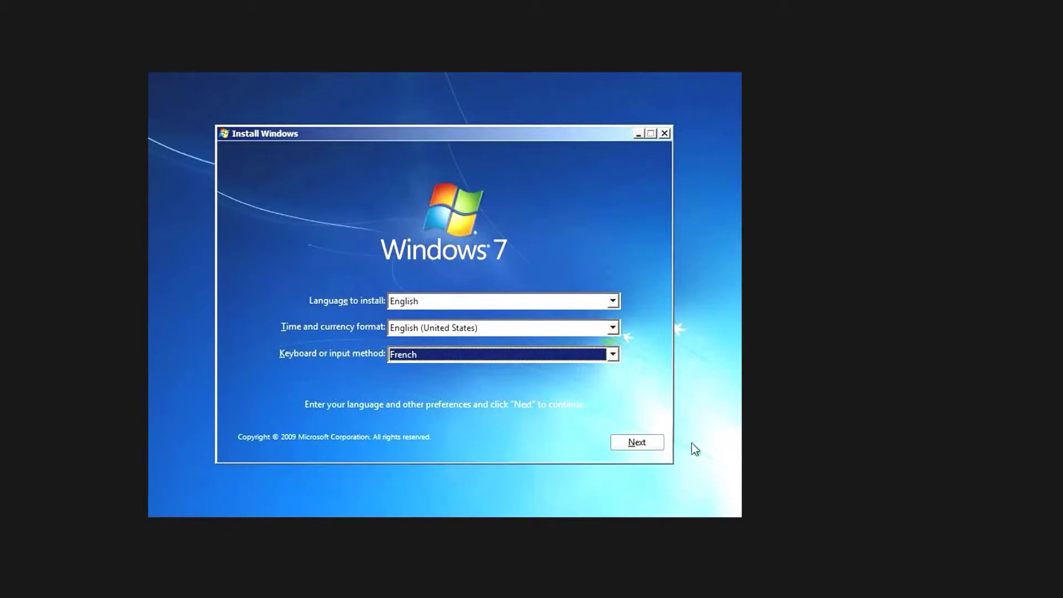
left_click(655, 444)
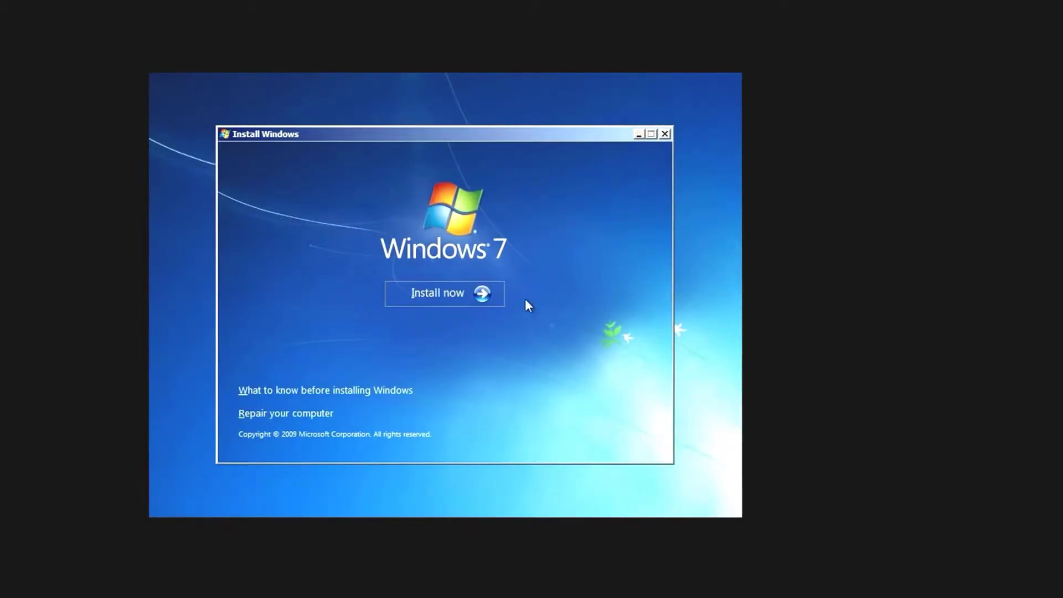
- Start the Windows 7 installation and accept the license terms
left_click(483, 296)
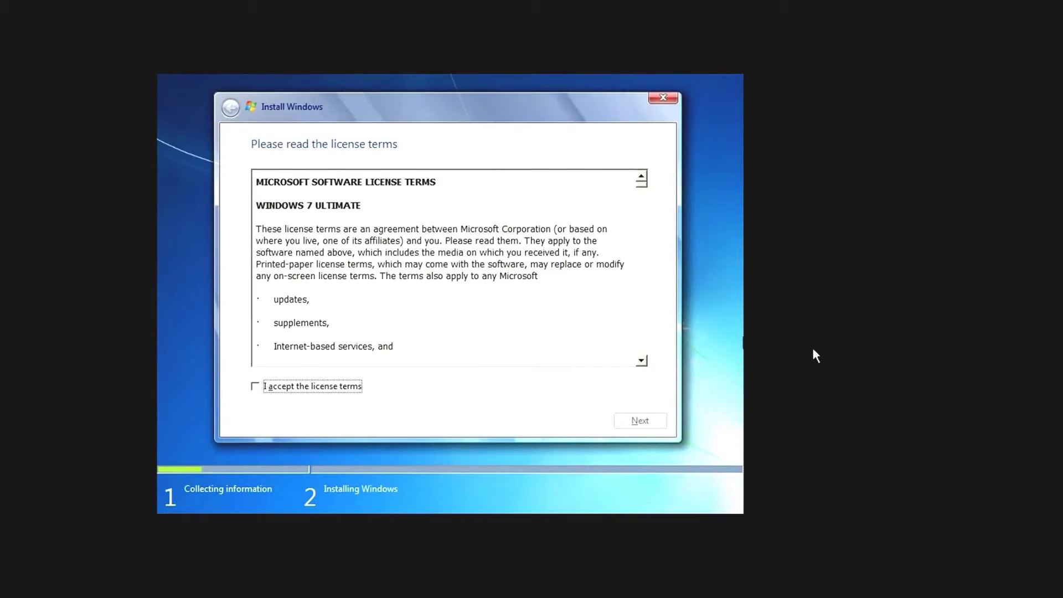
left_click(288, 387)
left_click(640, 421)
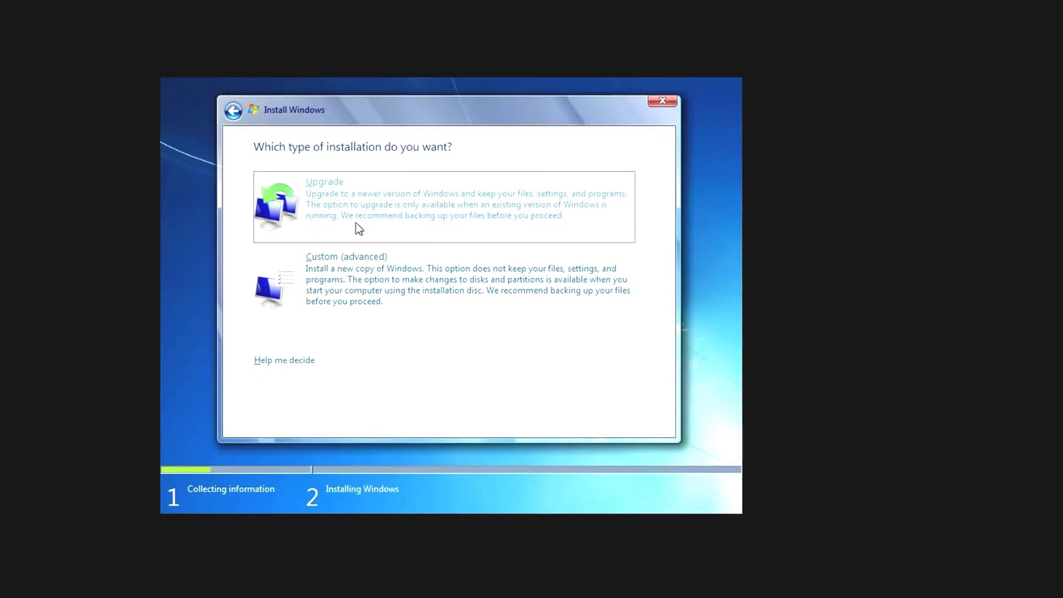
- Choose the Custom (advanced) installation and create a new 15360 MB partition in the unallocated space of Disk 0
left_click(428, 267)
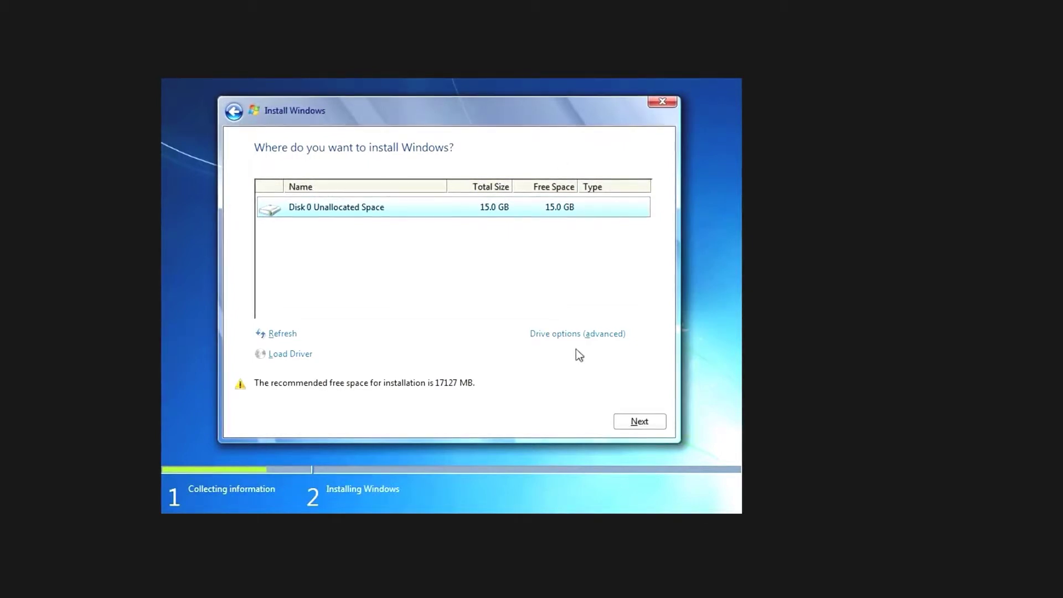
left_click(602, 333)
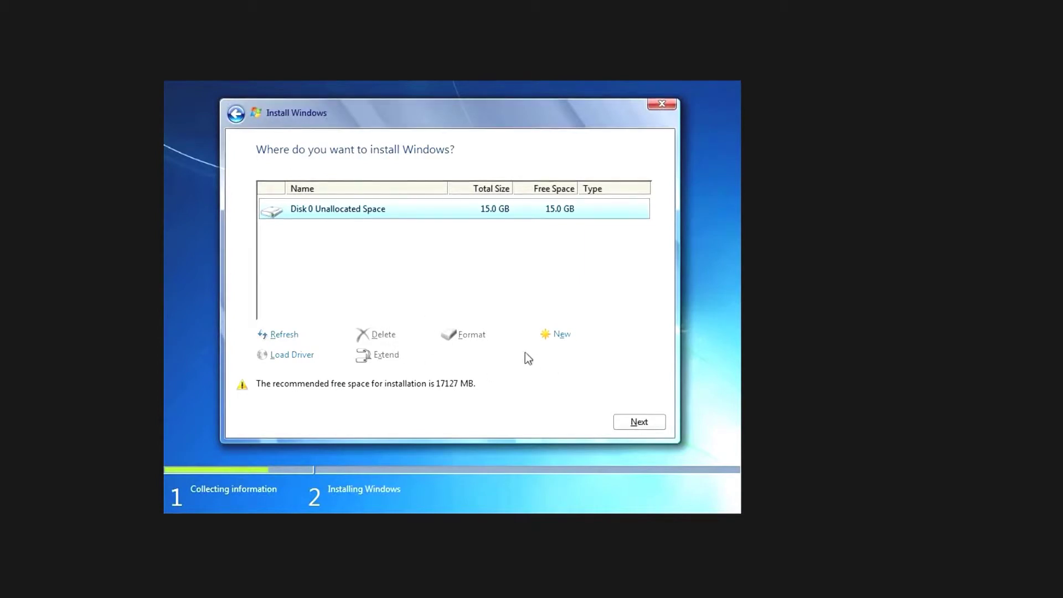
left_click(561, 335)
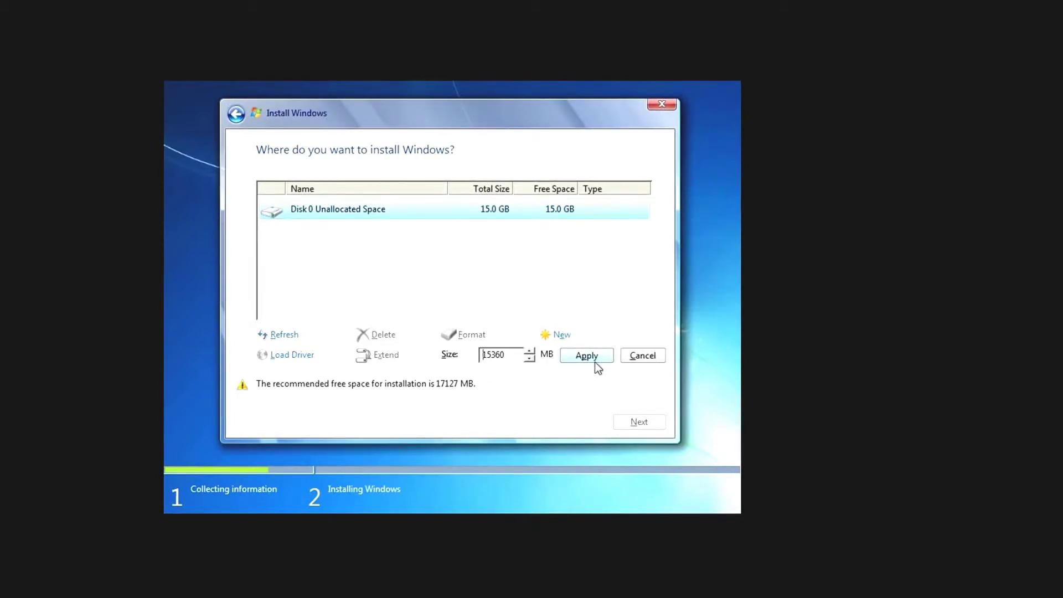
left_click(586, 356)
left_click(534, 357)
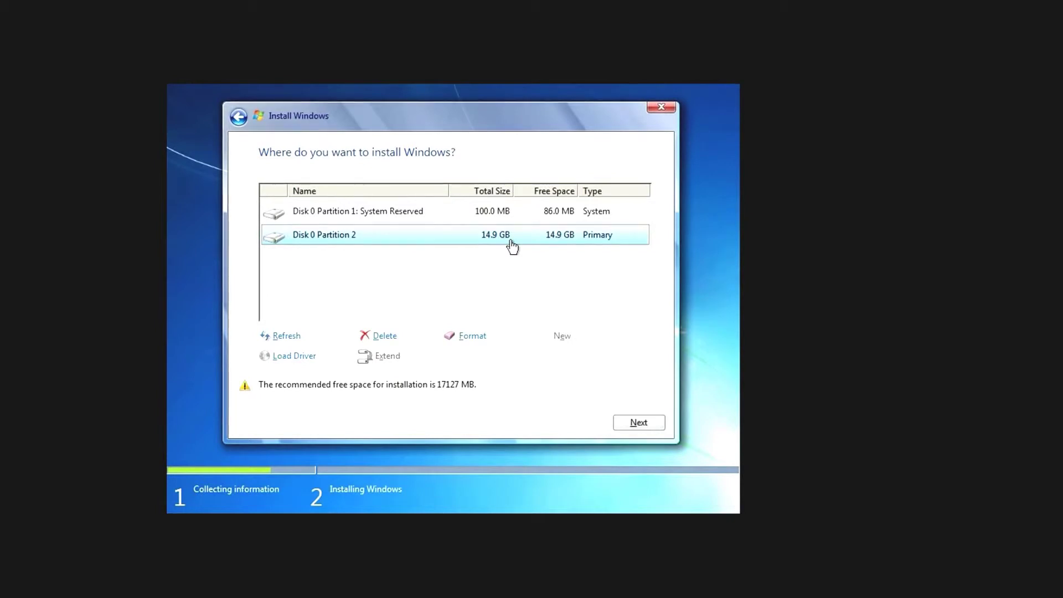
- Delete the System Reserved and primary partitions of Disk 0 and start installing Windows on the unallocated space
left_click(408, 215)
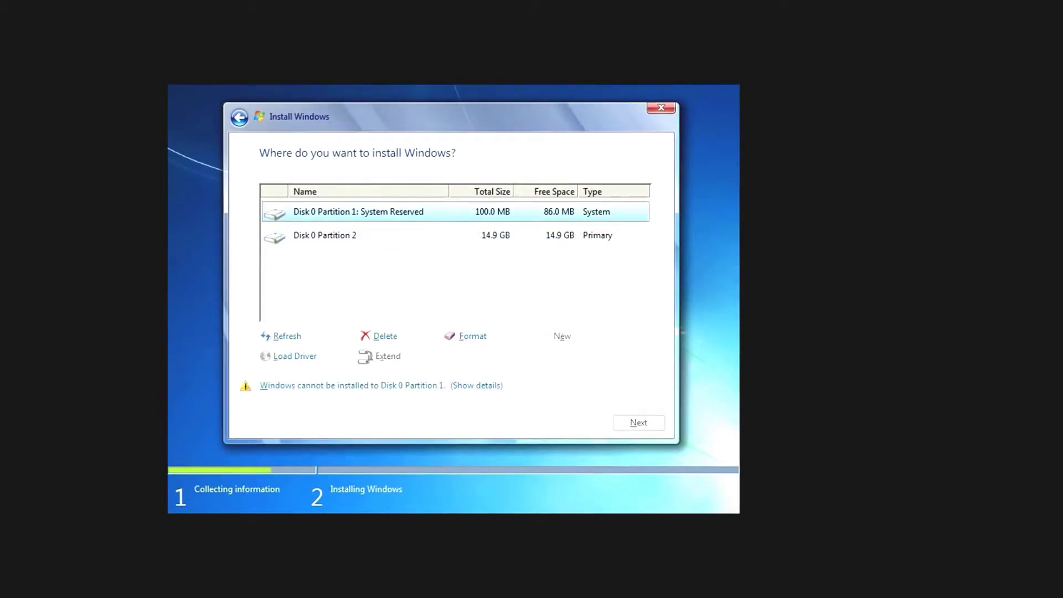
left_click(521, 243)
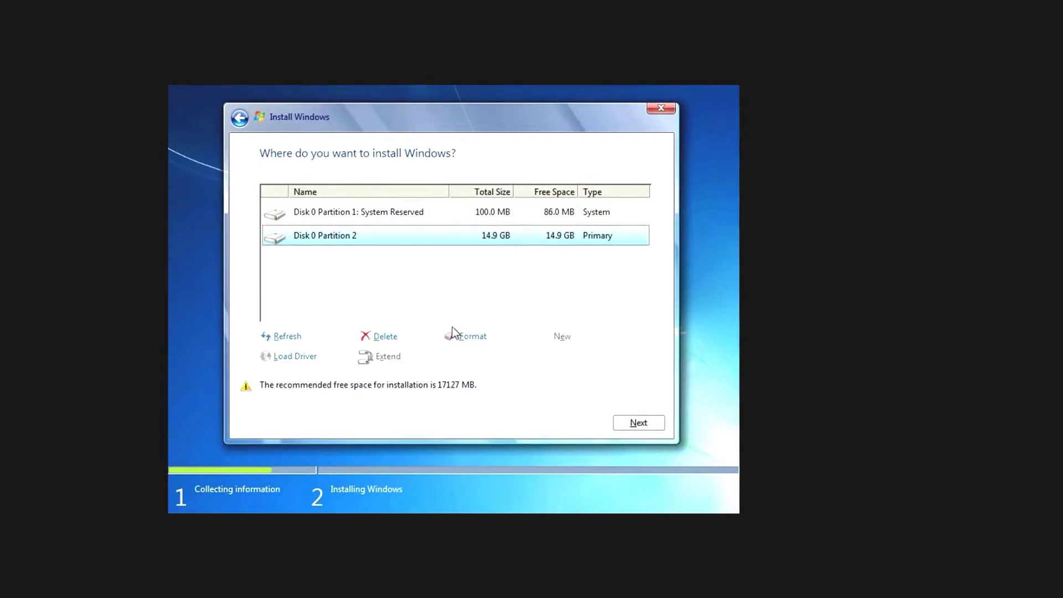
left_click(520, 213)
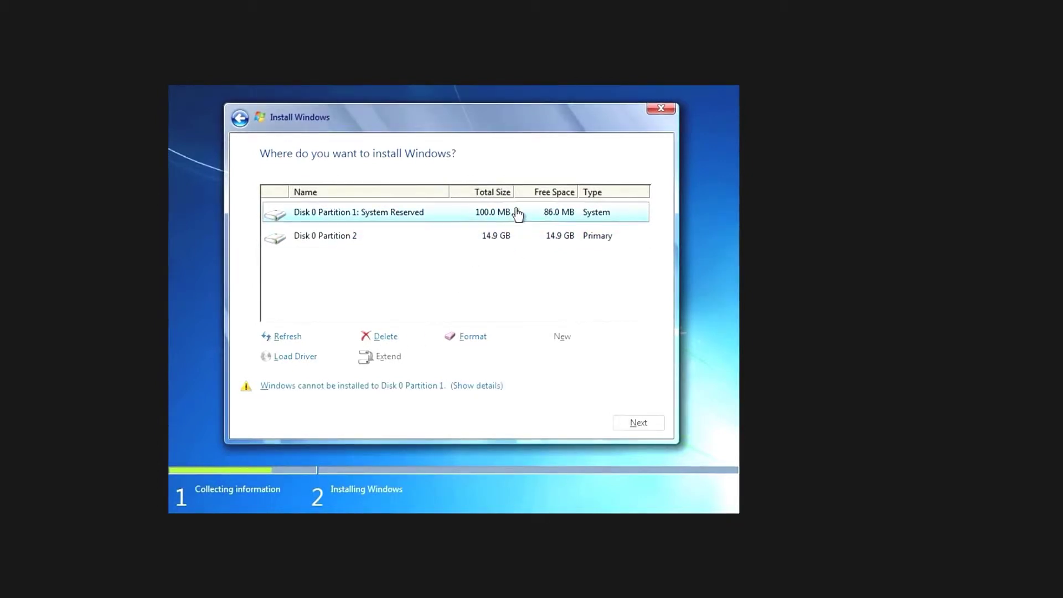
left_click(394, 337)
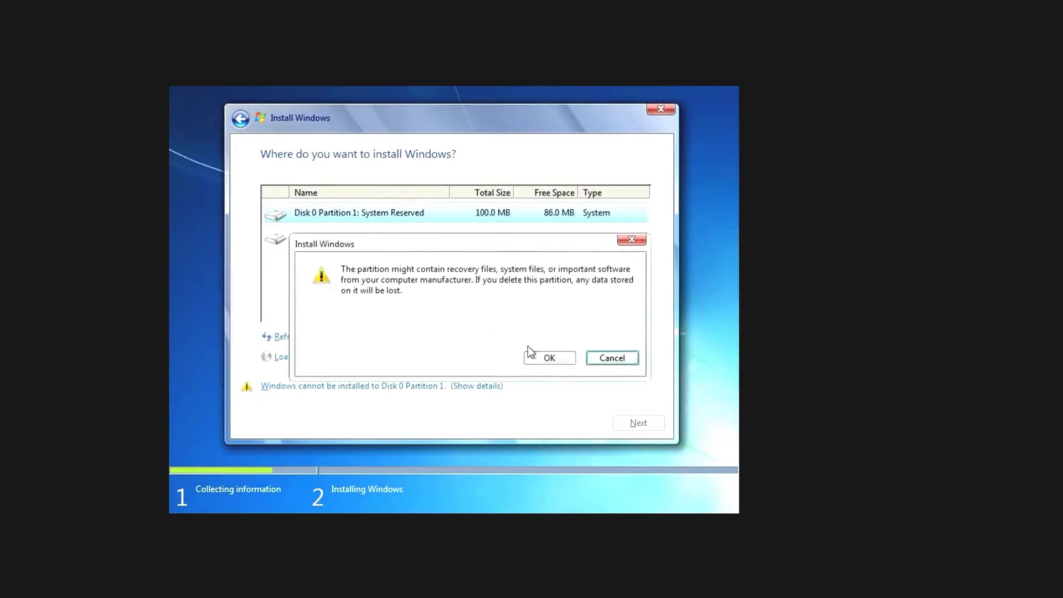
left_click(567, 363)
left_click(507, 239)
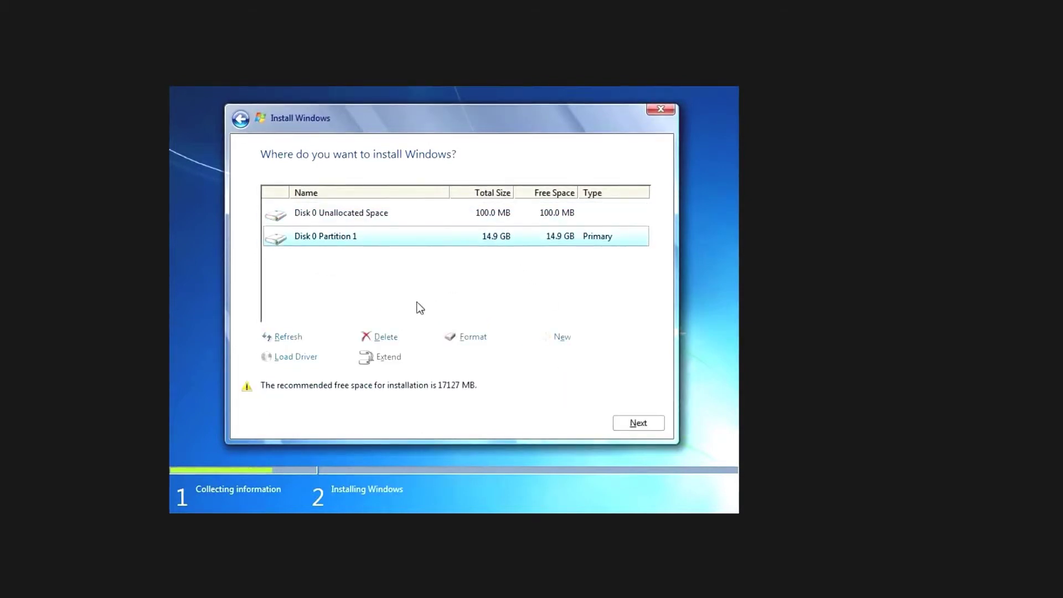
left_click(387, 337)
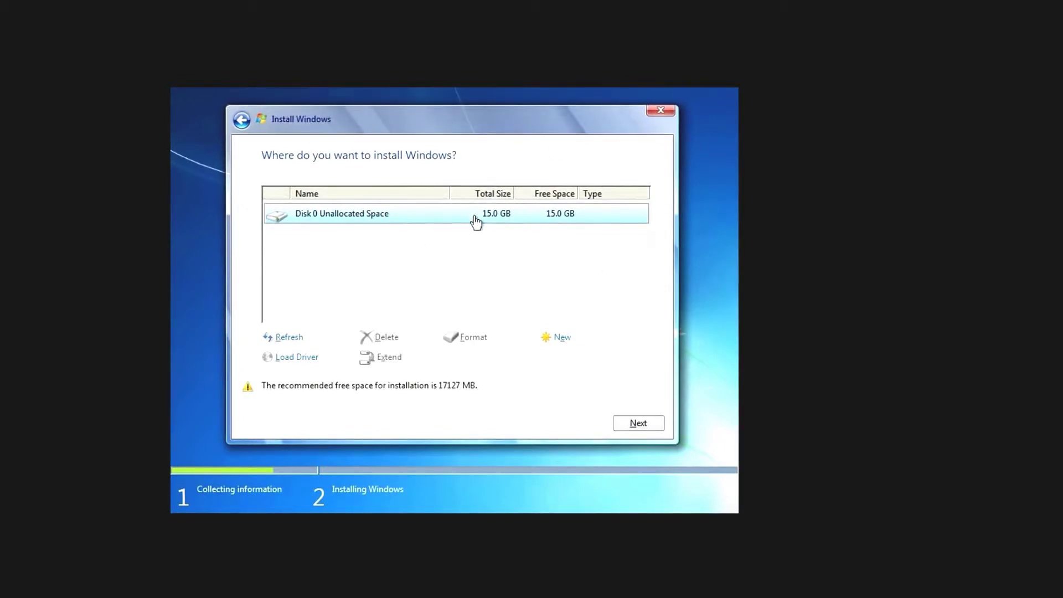
left_click(646, 426)
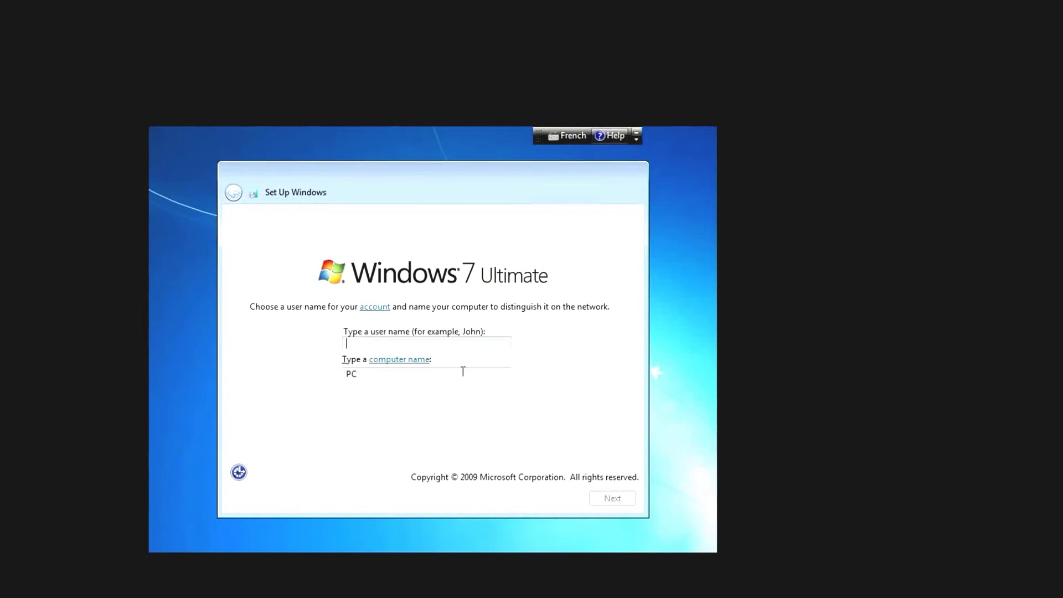
- Name the account "user" with the computer name user-PC, and continue without setting an account password
type("user")
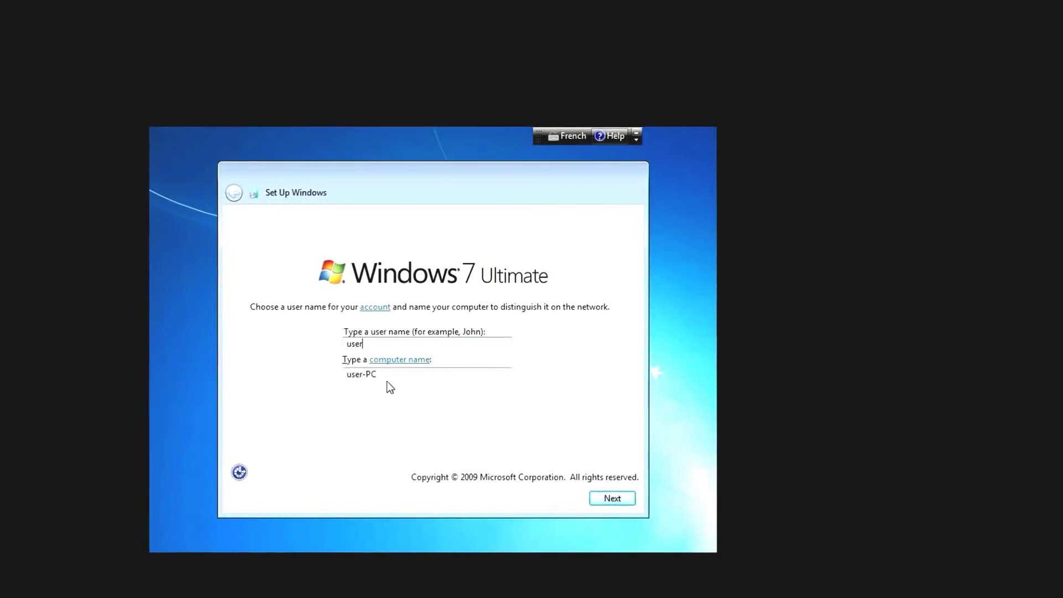
left_click_drag(301, 375, 420, 377)
left_click(421, 376)
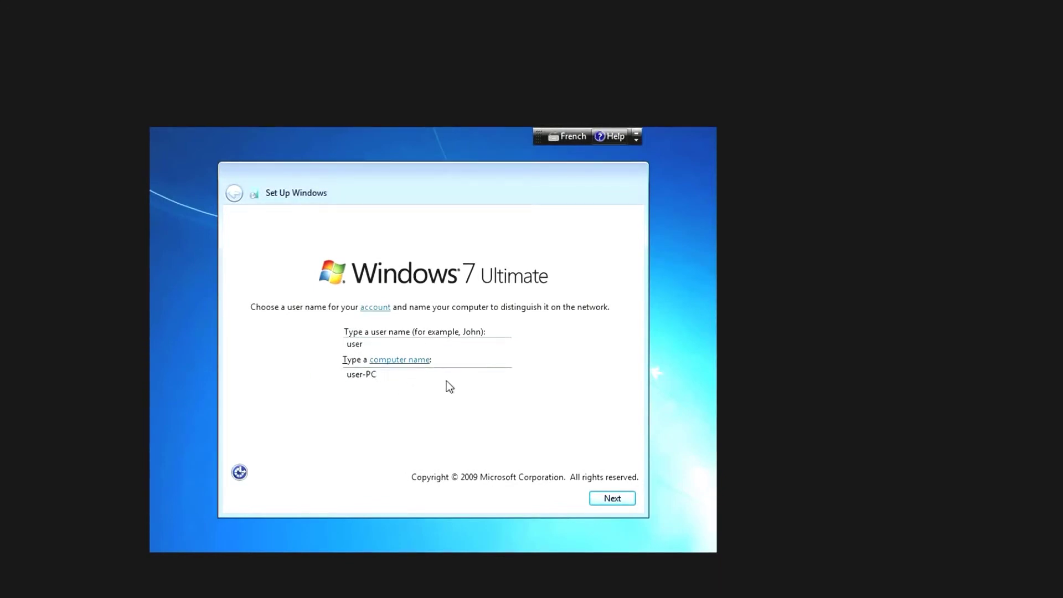
left_click(612, 498)
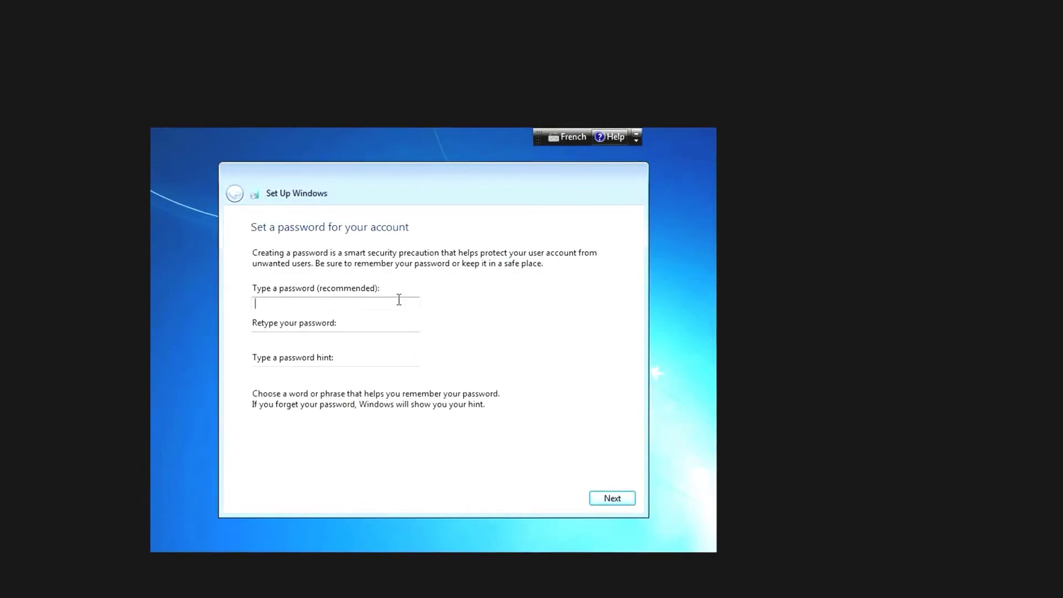
left_click(611, 498)
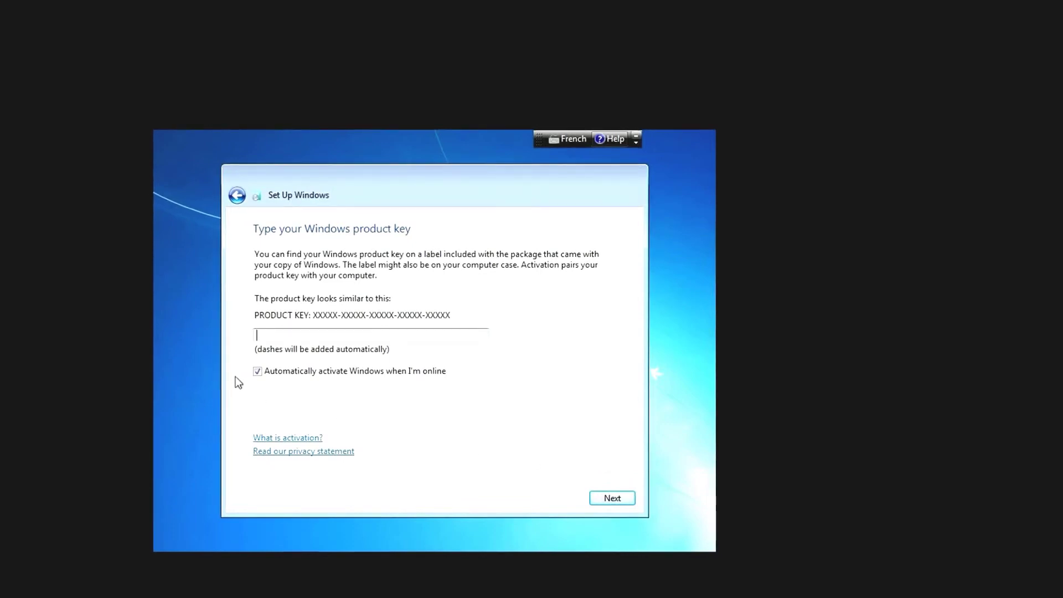
- Continue without a product key and with automatic online activation disabled, and choose the recommended settings for protection and updates
left_click(257, 371)
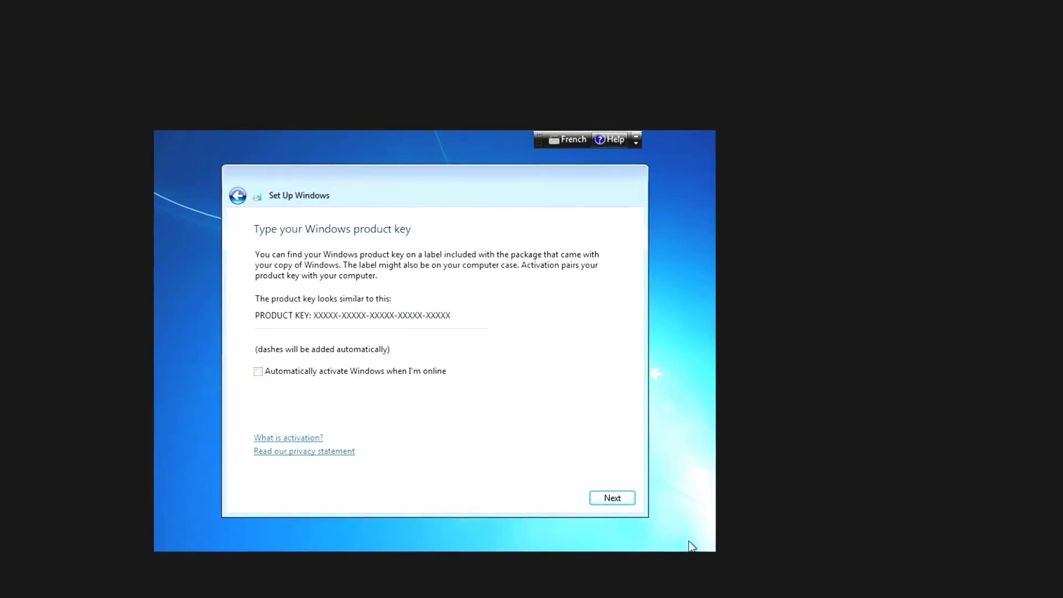
left_click(615, 497)
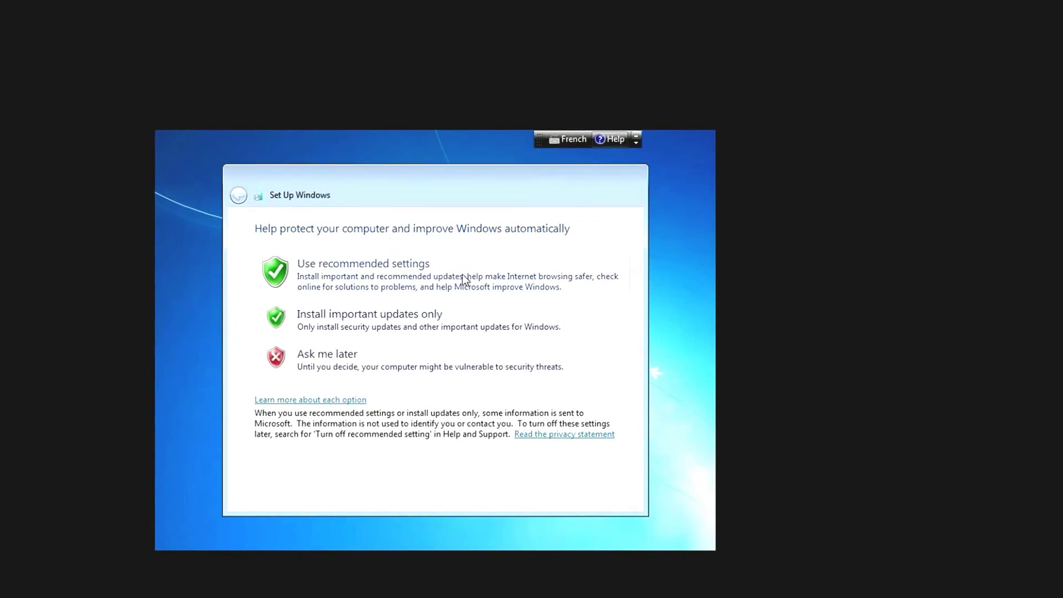
left_click(389, 279)
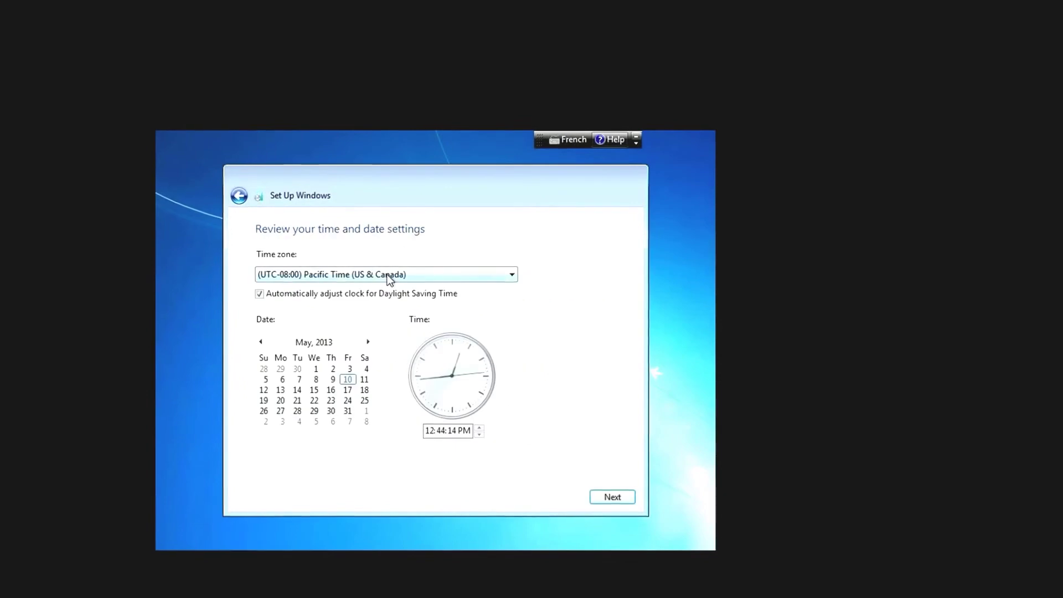
- Browse the time zones before accepting the time and date settings, and set the computer's current location to Home network
left_click(428, 269)
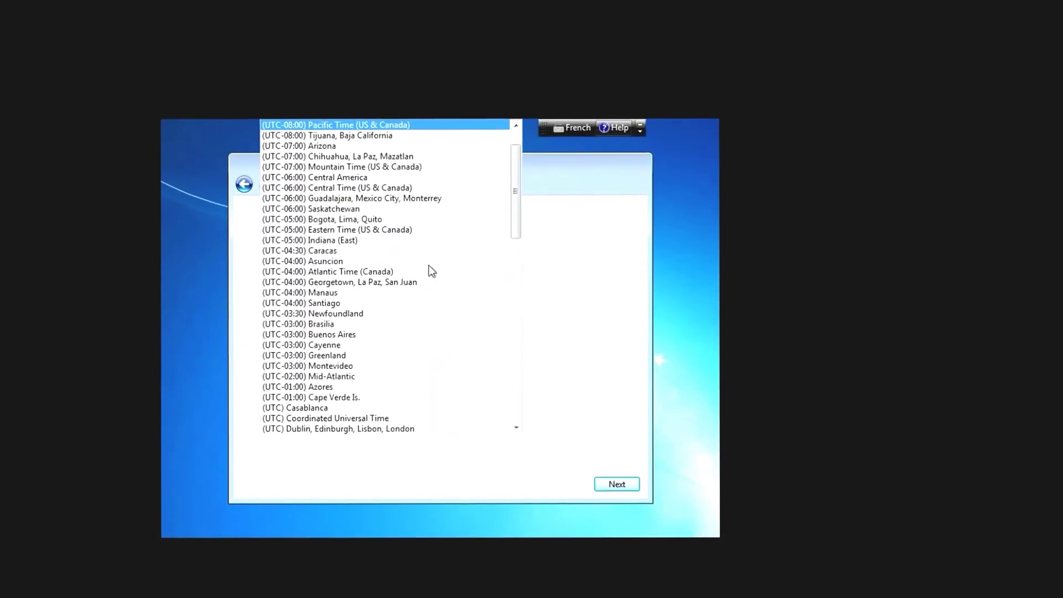
scroll(359, 332, "down", 5)
left_click(547, 317)
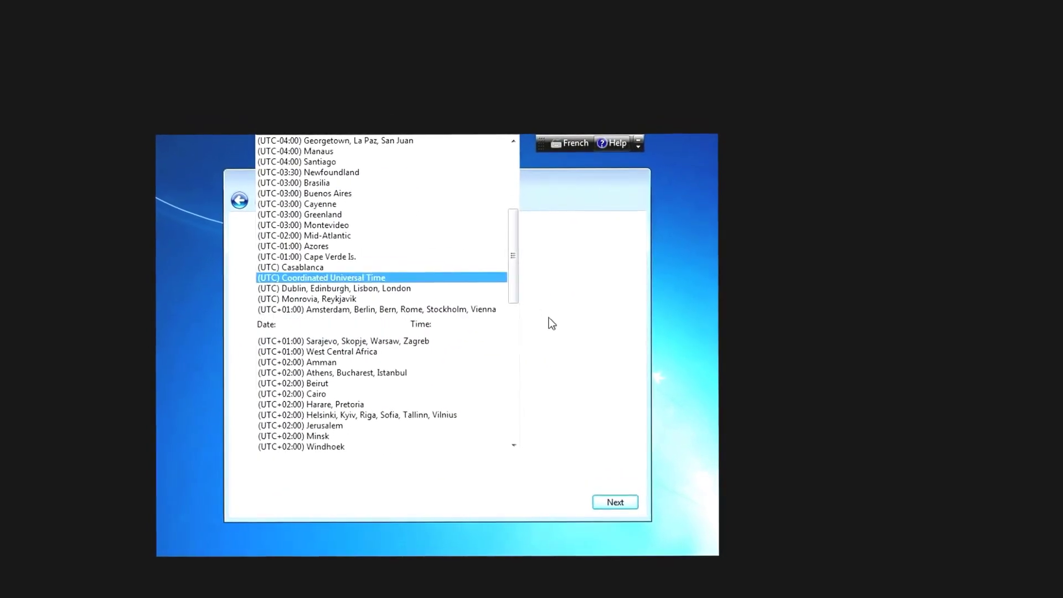
left_click(604, 501)
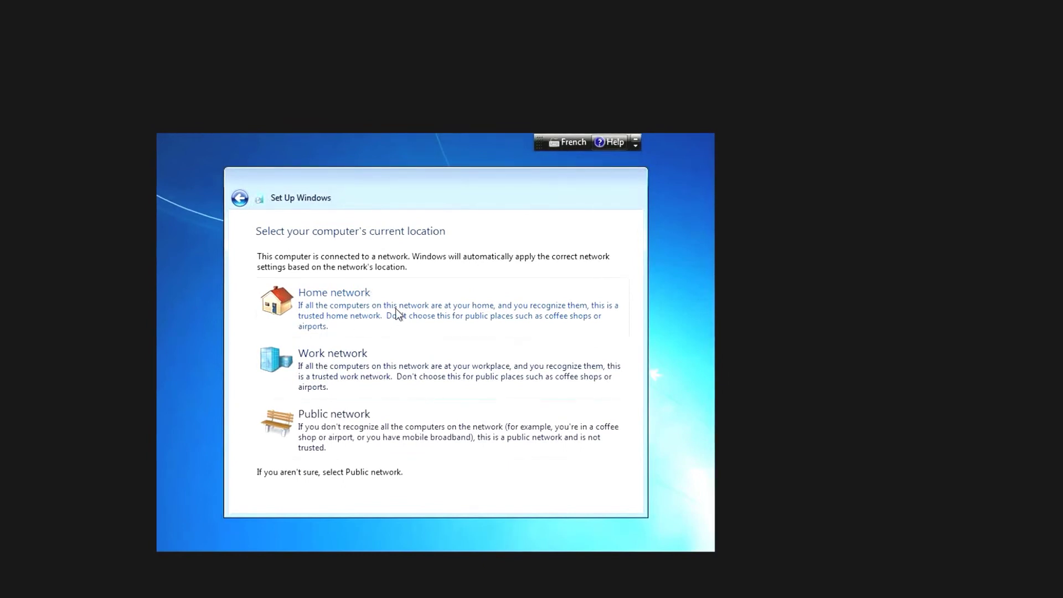
left_click(427, 311)
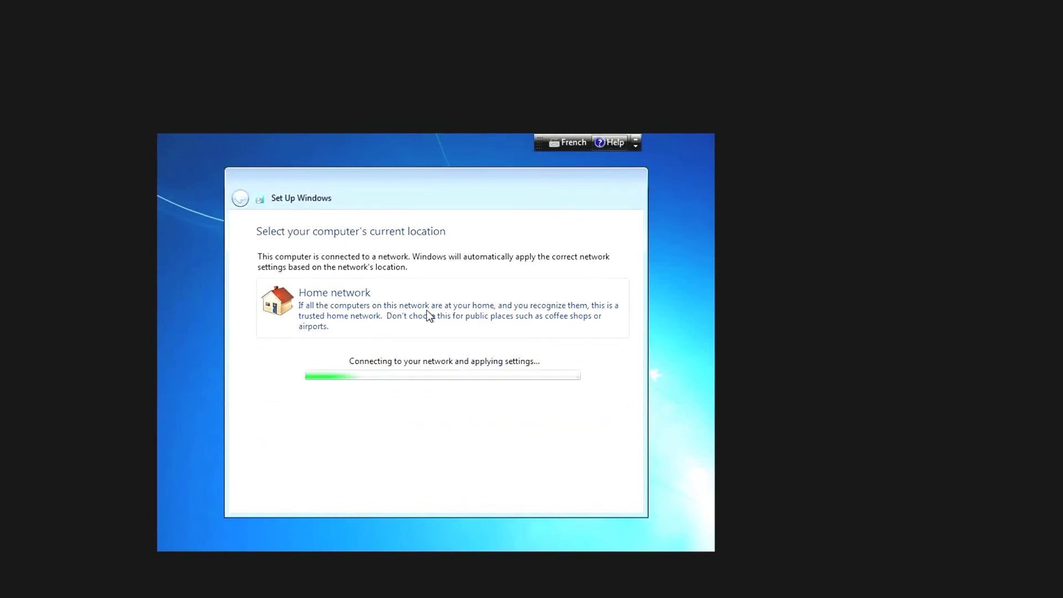